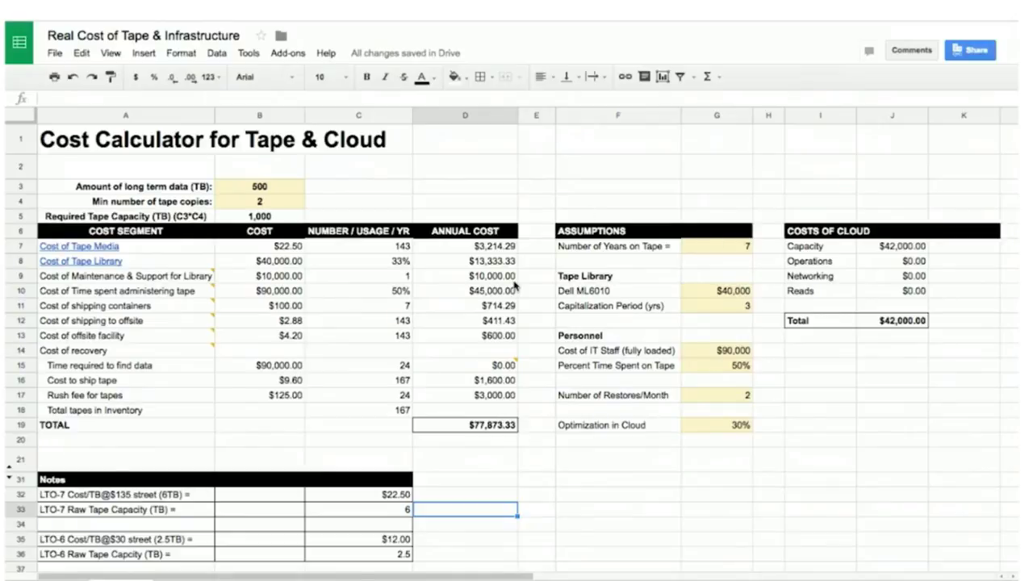
Examine the tape total formula, the data amount and tape copies inputs, and the values in the ASSUMPTIONS section
left_click(486, 426)
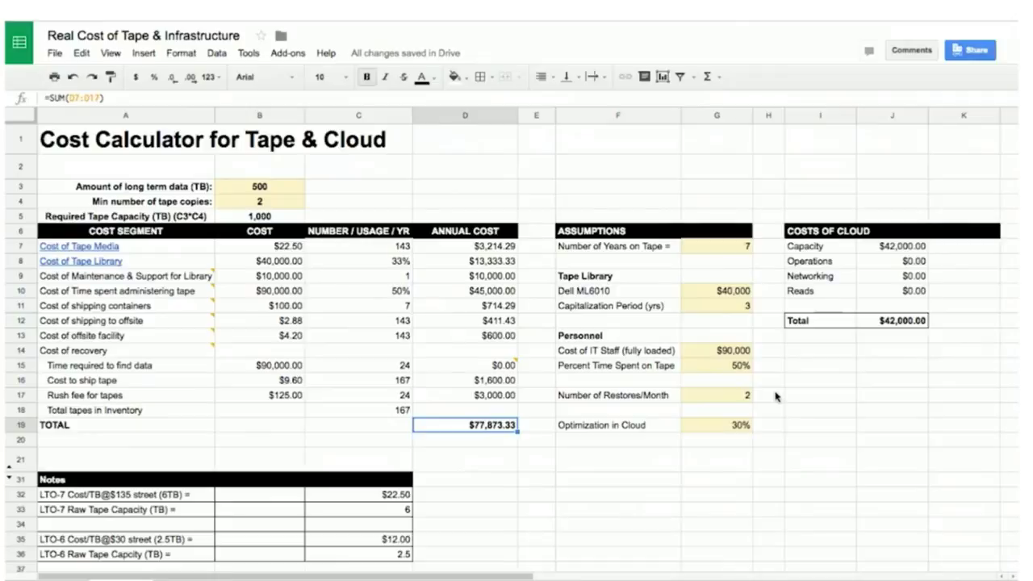
left_click(735, 254)
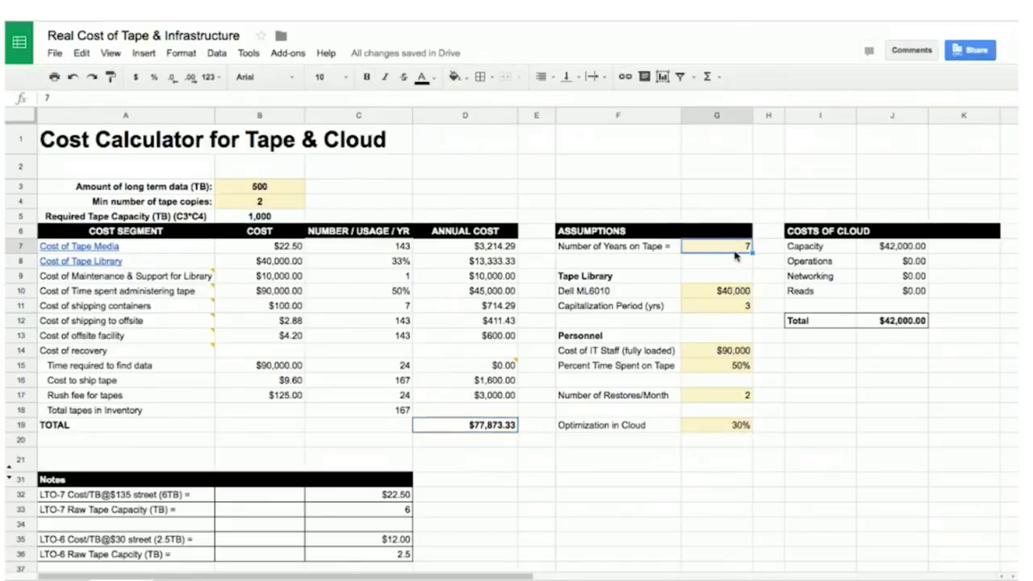
left_click(275, 192)
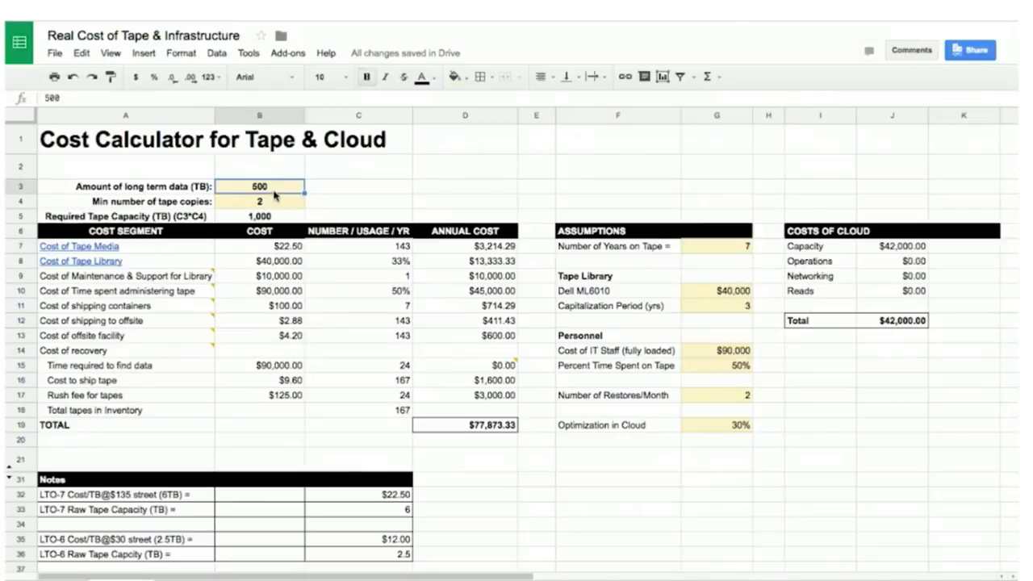
left_click(272, 208)
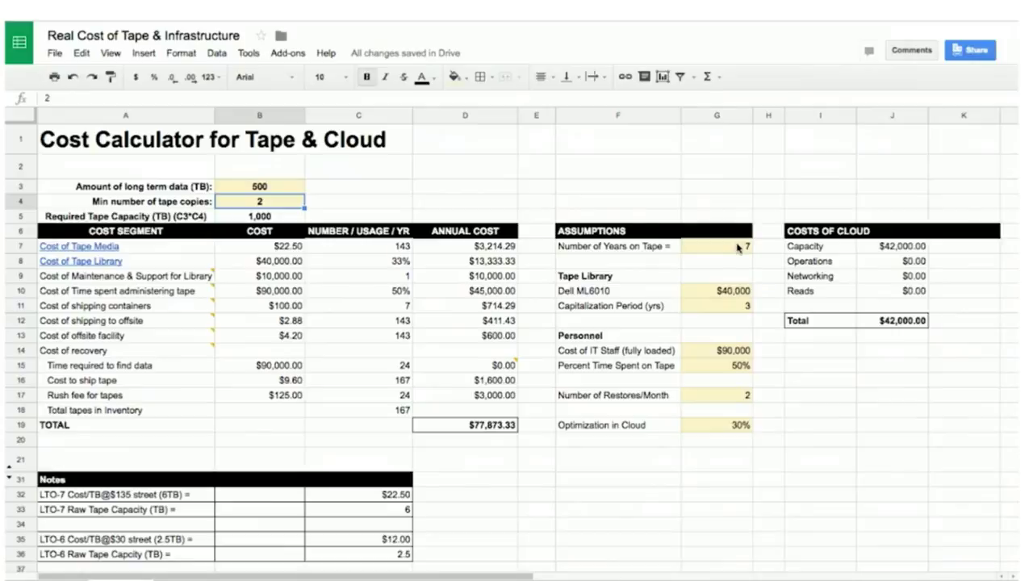
left_click(724, 295)
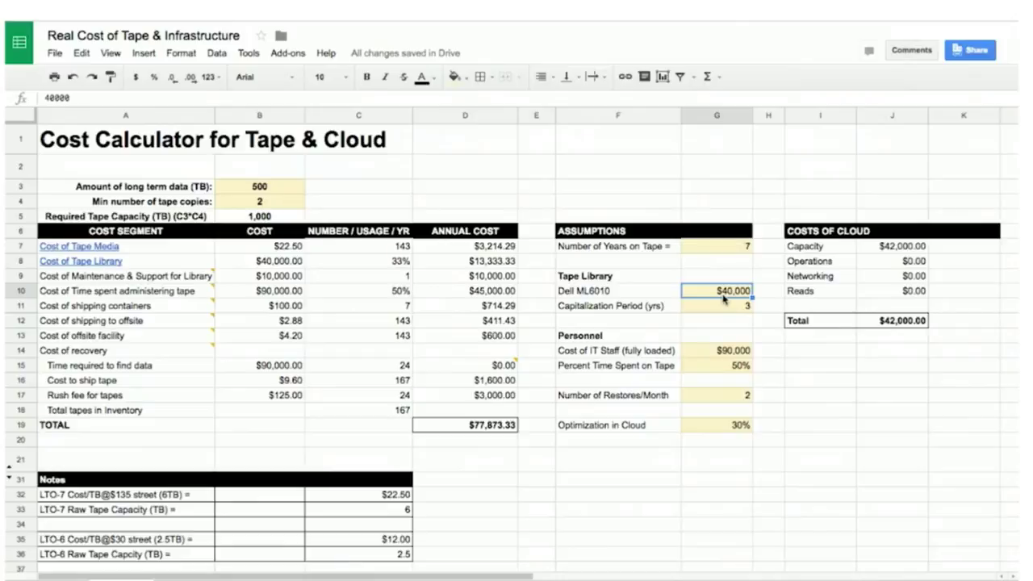
key("Down")
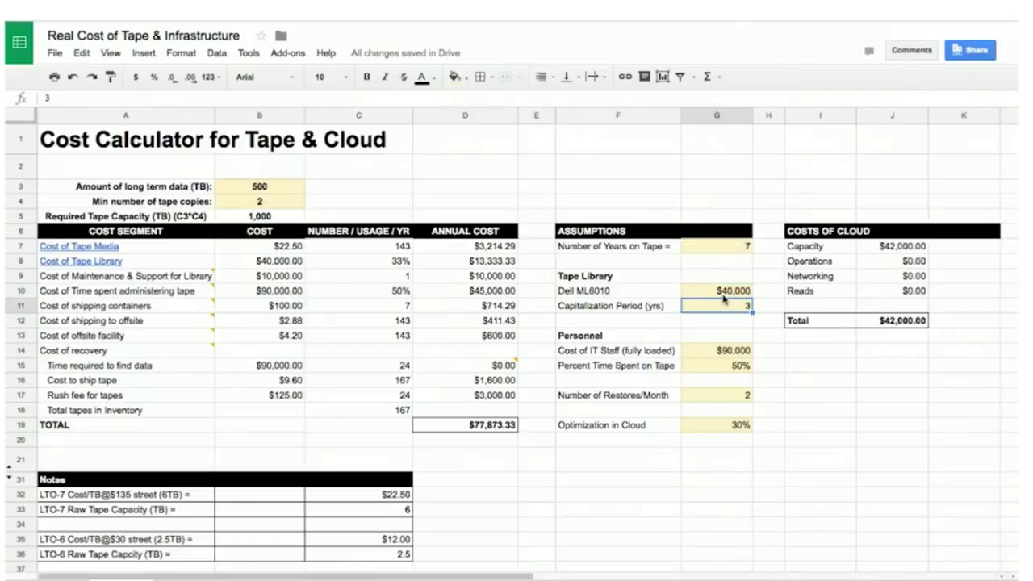
key("Down")
key("Down")
key("Down")
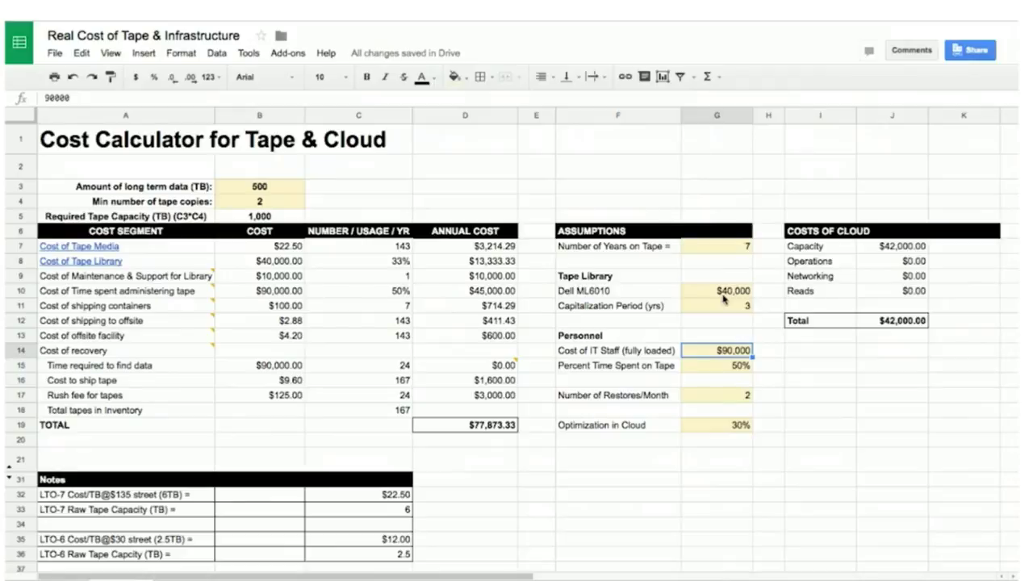
key("Down")
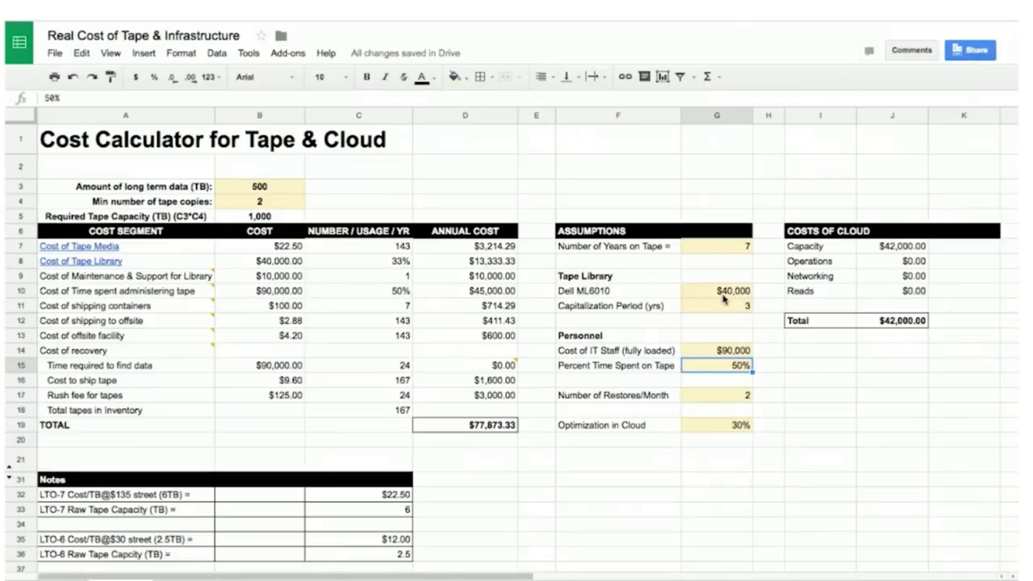
key("Down")
key("Down")
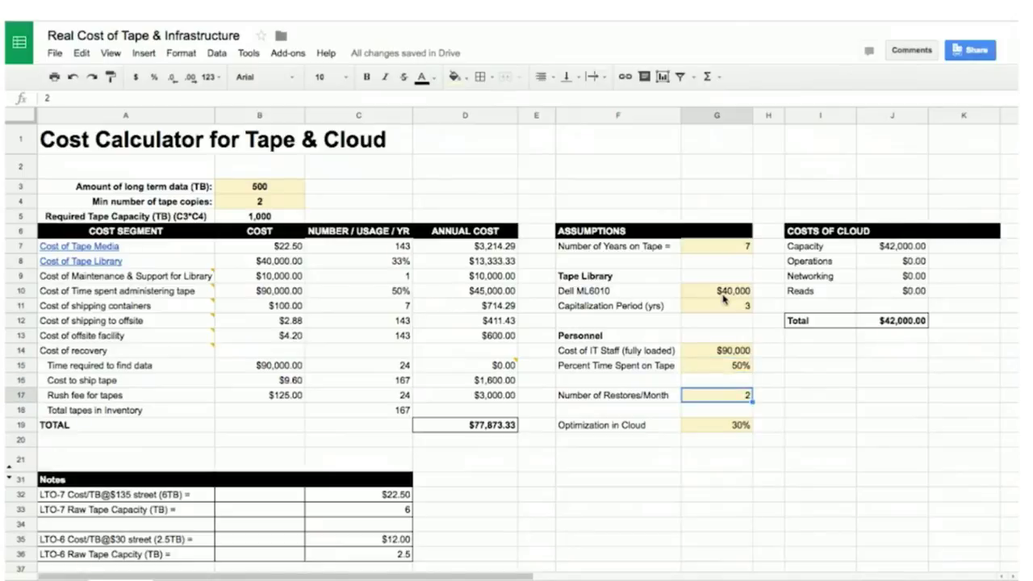
key("Down")
key("Down")
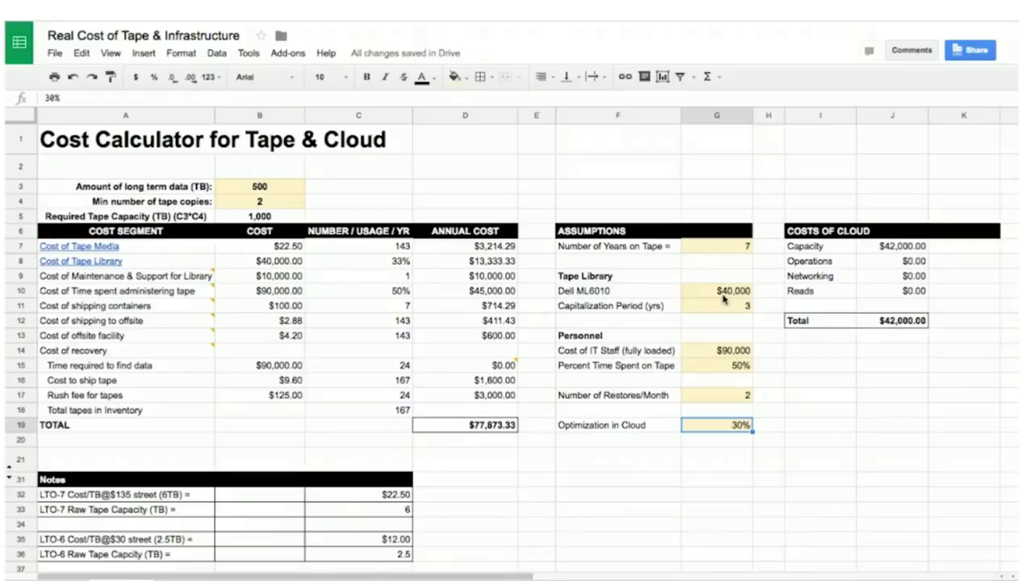
Review the Capacity, Operations, Networking and Reads rows in the COSTS OF CLOUD section
left_click(848, 251)
key("Down")
key("Down")
key("Down")
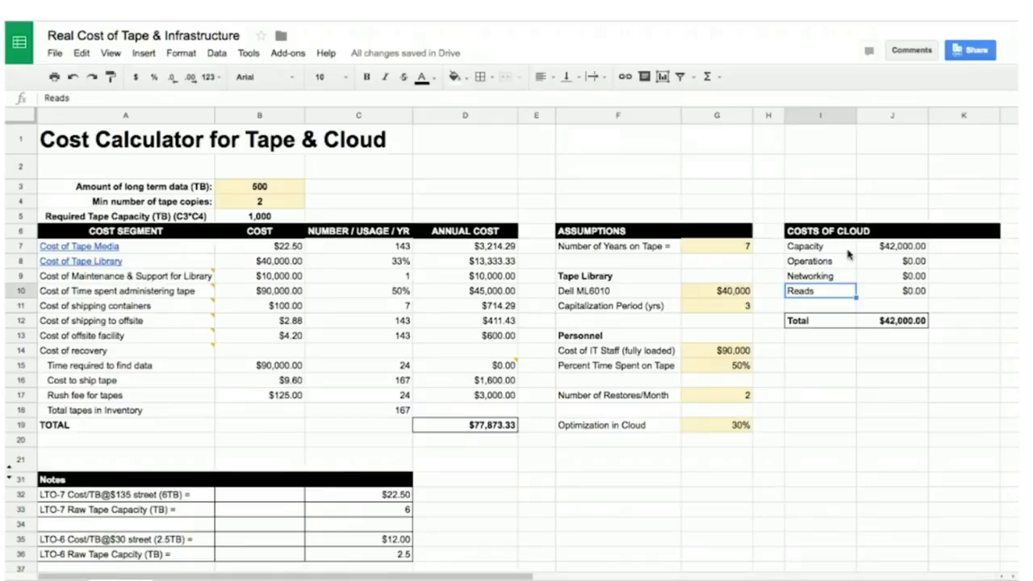
Set the fully loaded cost of IT staff in the assumptions to 70000
left_click(723, 354)
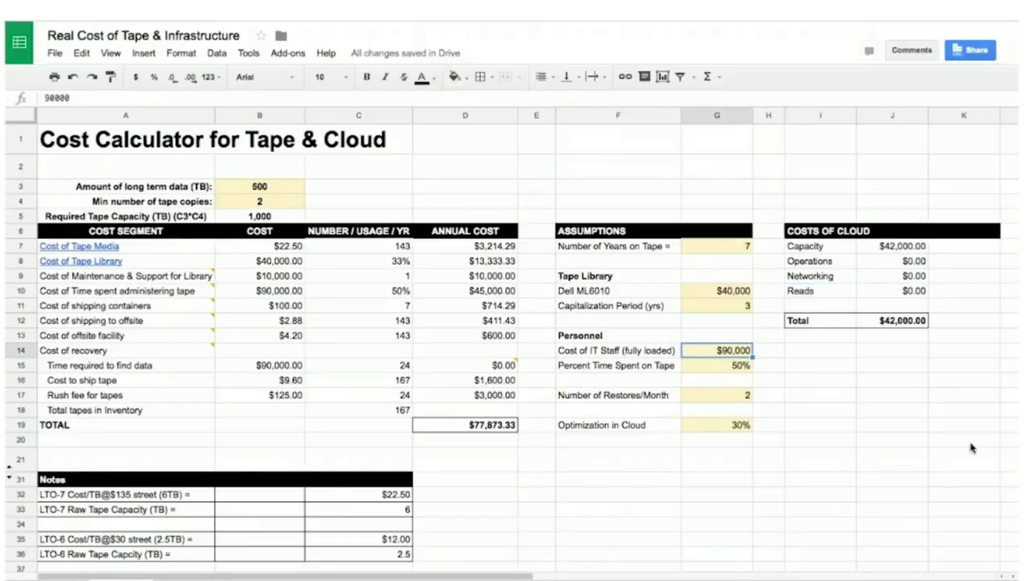
type("70000")
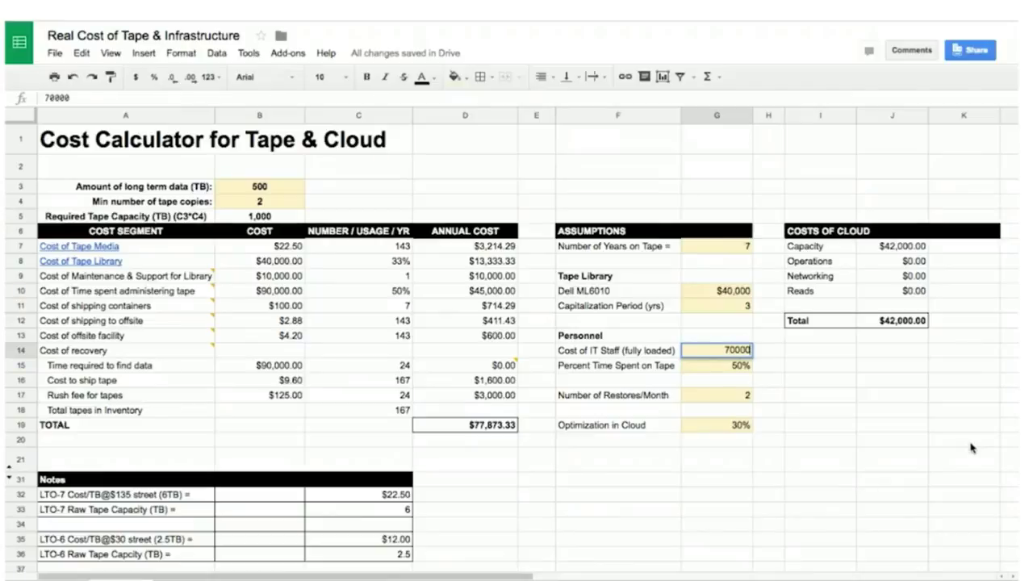
key("Return")
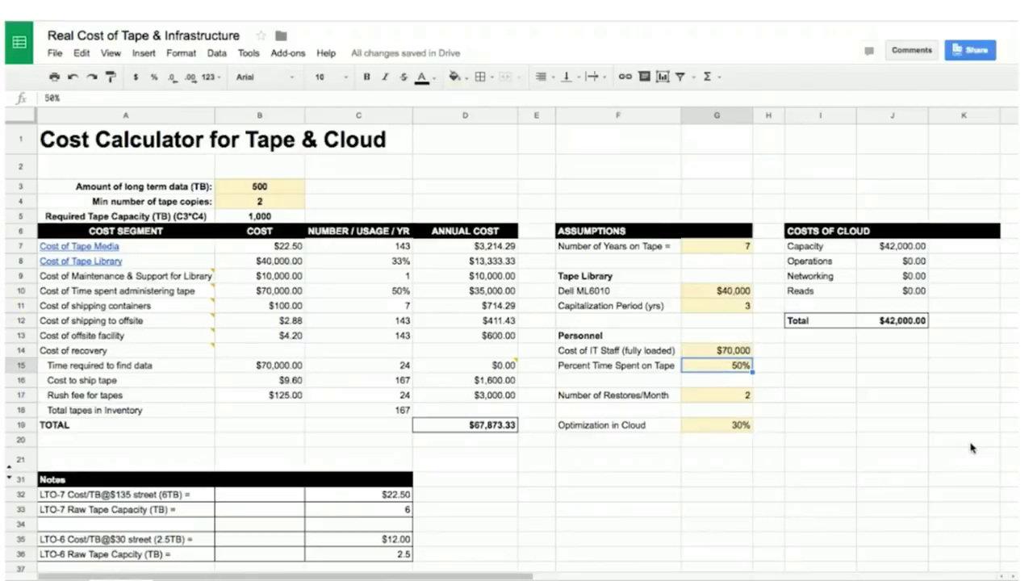
Check the recalculated TOTAL annual cost of tape in cell D19
key("Down")
key("Down")
key("Left")
key("Left")
key("Left")
key("Left")
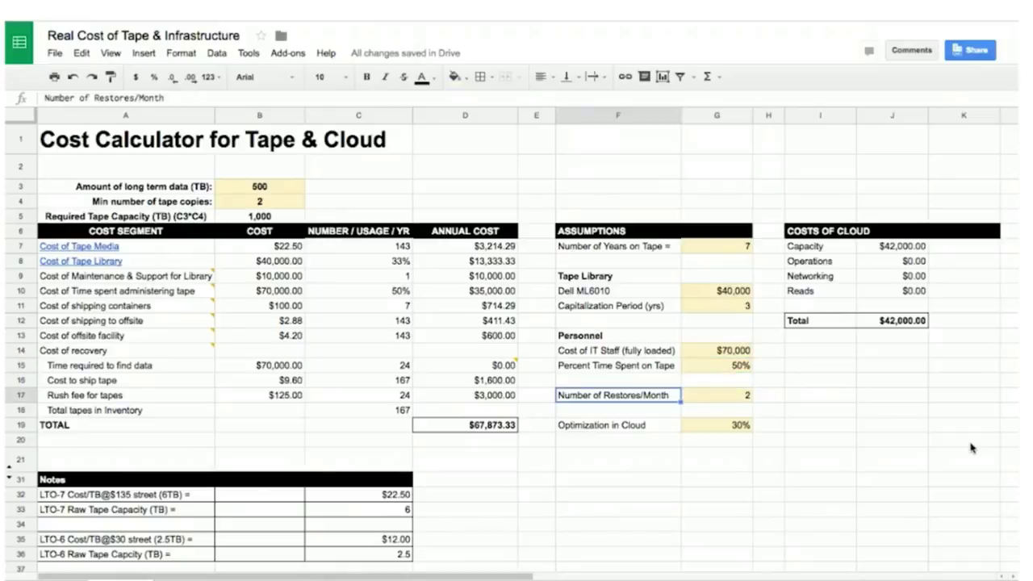
key("Down")
key("Down")
key("Right")
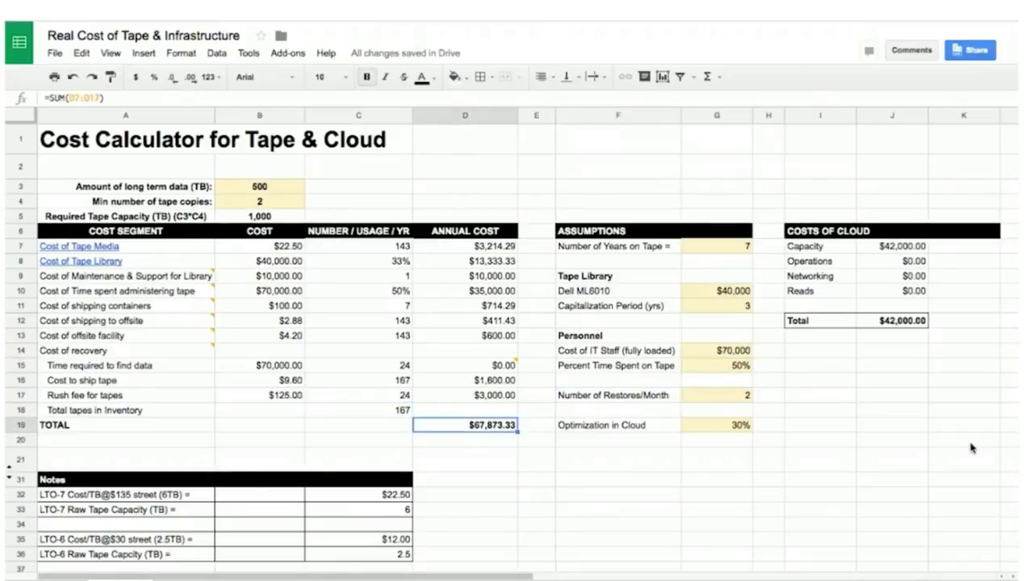
Set the minimum number of tape copies in cell B4 to 1
key("Up")
key("Up")
key("Up")
key("Up")
key("Up")
key("Up")
key("Up")
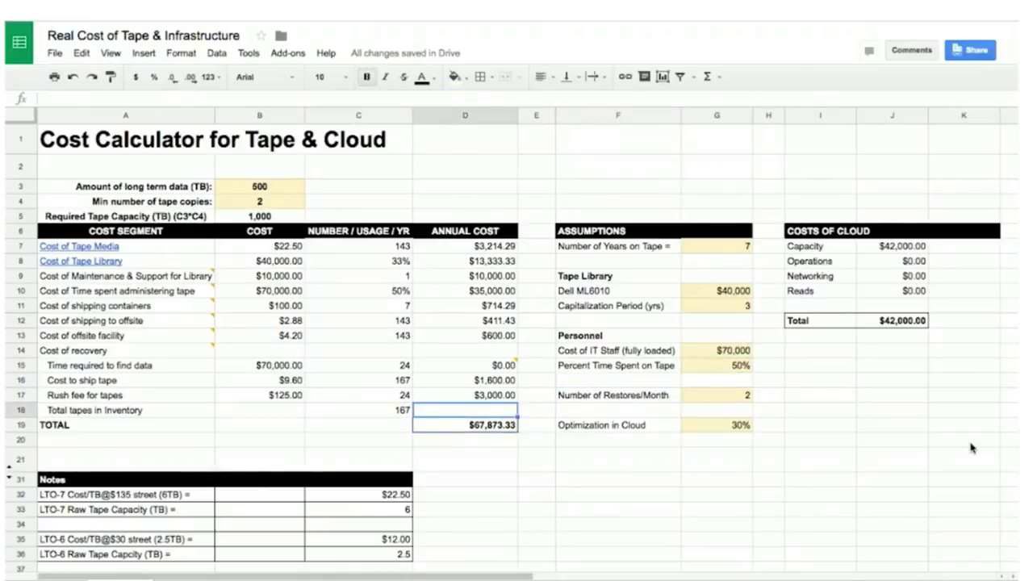
key("Up")
key("Up")
key("Up")
key("Up")
key("Up")
key("Up")
key("Up")
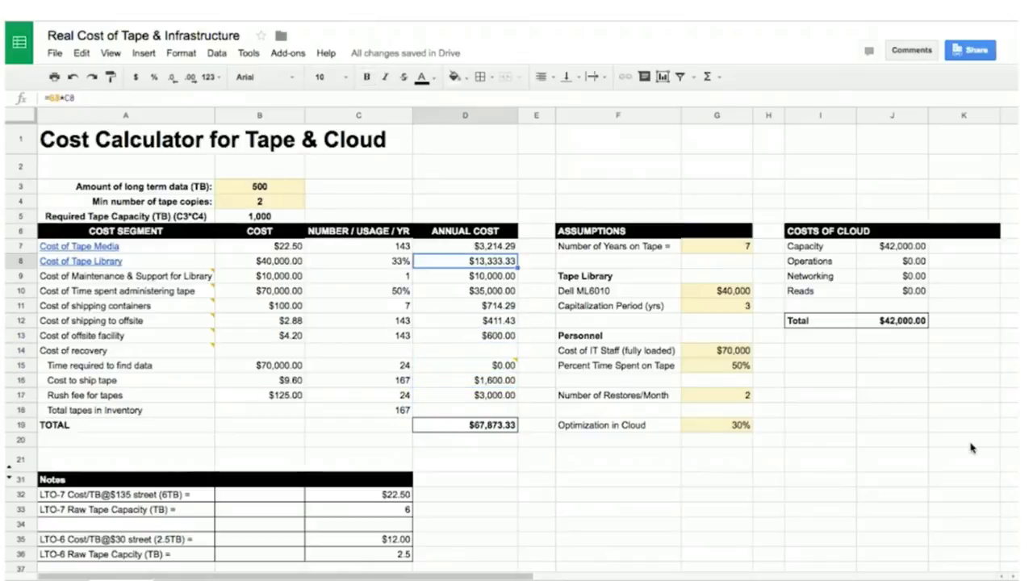
key("Left")
key("Up")
key("Up")
key("Left")
key("Down")
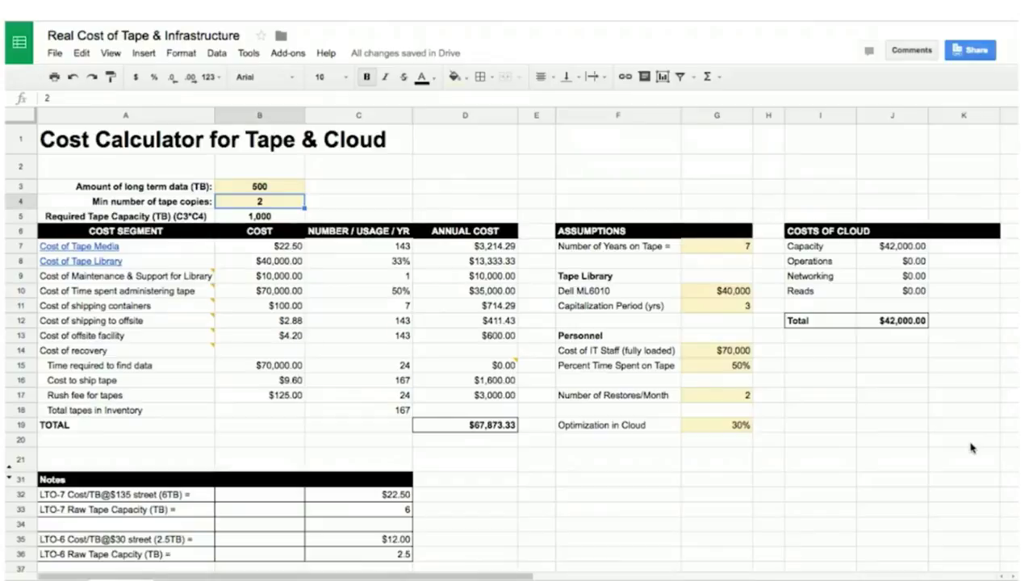
type("1")
key("Tab")
Set the Dell ML6010 tape library cost in the assumptions to 25000
key("Right")
key("Right")
key("Right")
key("Down")
key("Down")
key("Down")
key("Down")
key("Down")
key("Down")
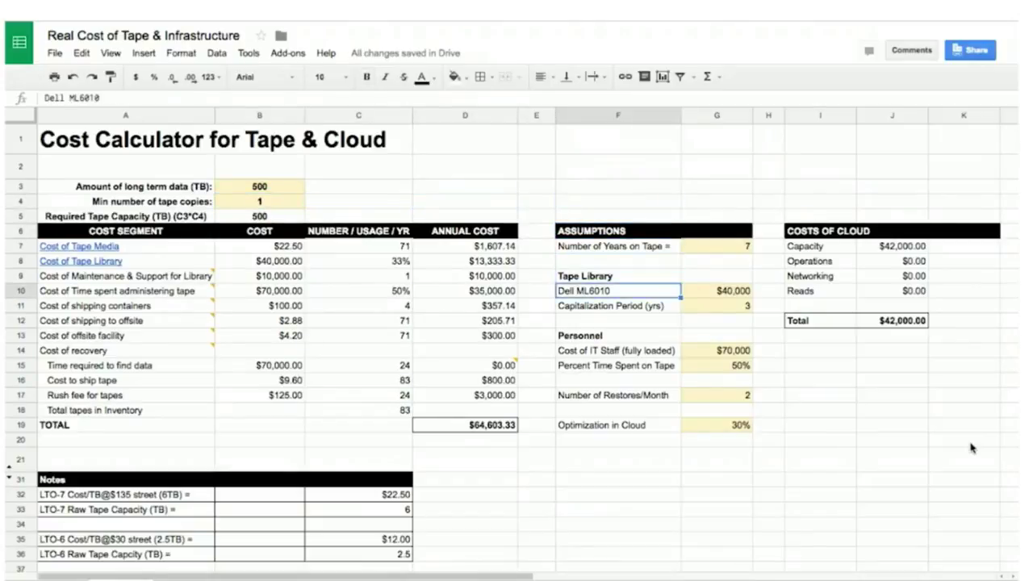
key("Right")
type("25000")
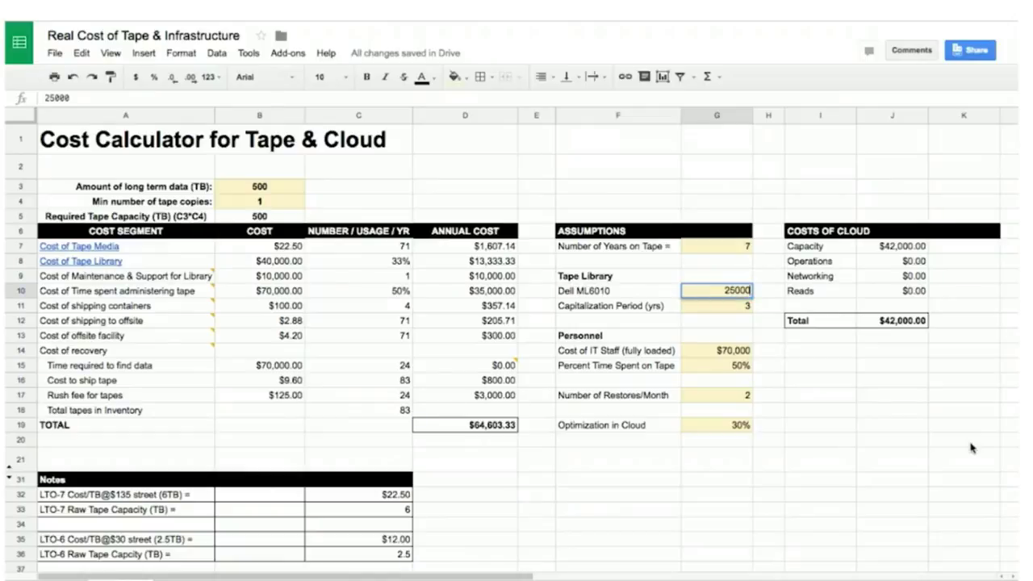
key("Return")
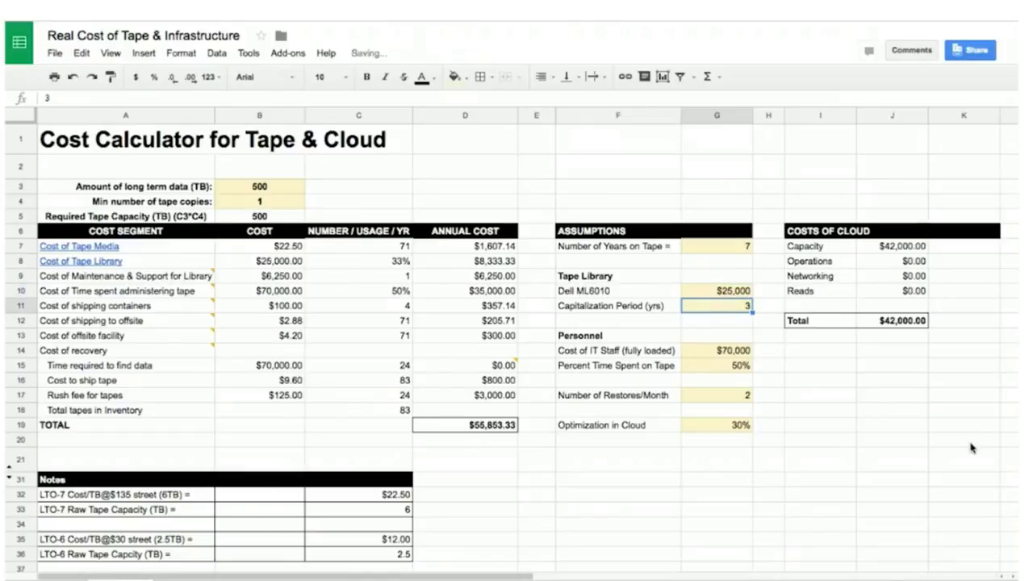
Set Percent Time Spent on Tape in the personnel assumptions to 100%
key("Down")
key("Down")
key("Down")
key("Down")
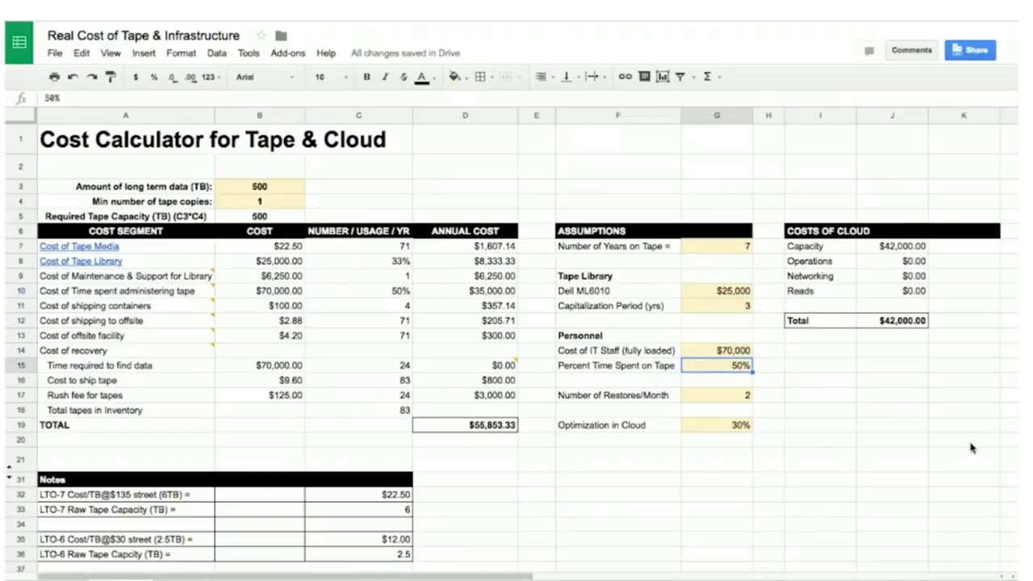
type("70")
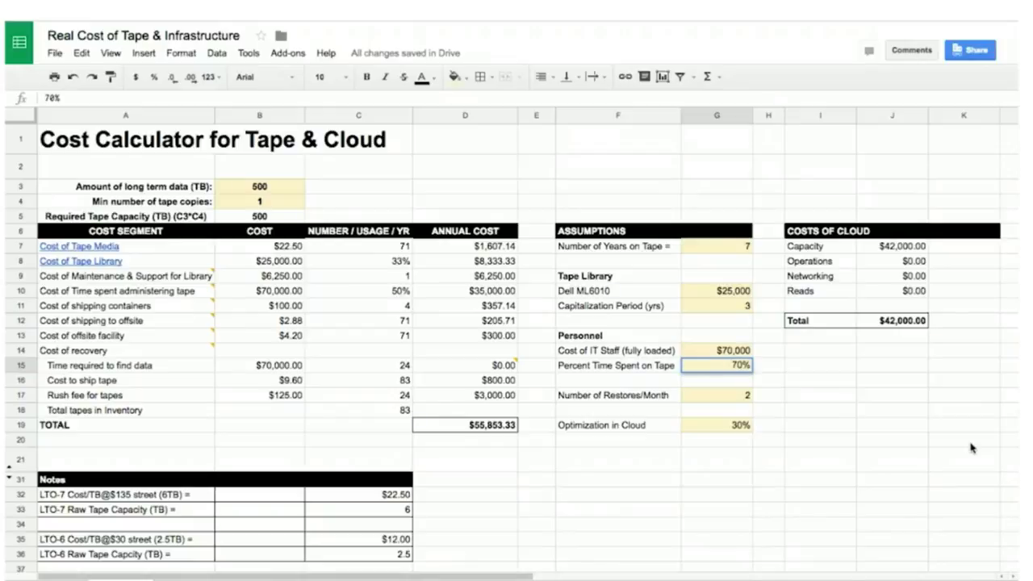
key("BackSpace")
key("BackSpace")
type("100")
key("Return")
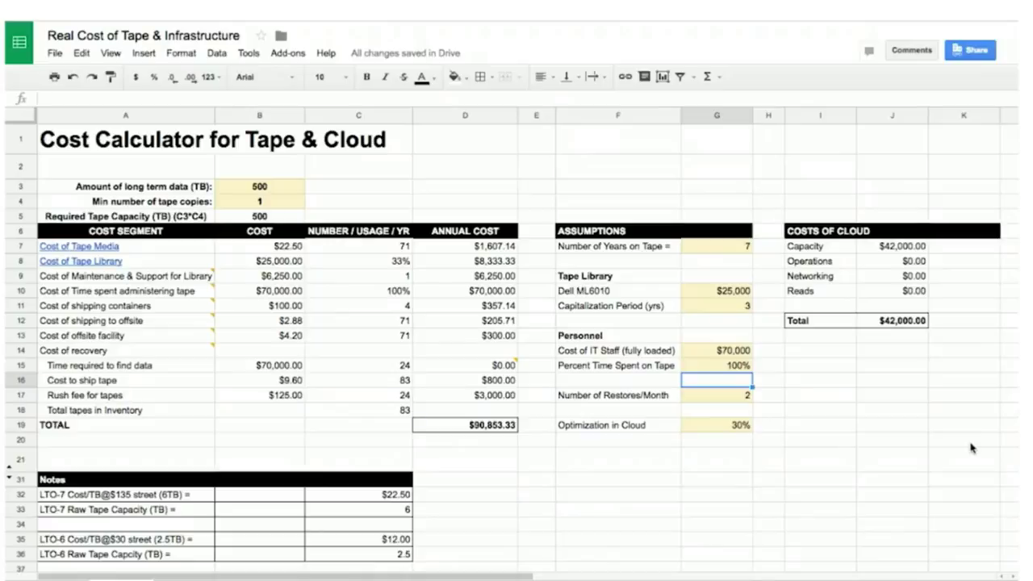
Set the amount of long term data to 1000 TB and the minimum number of tape copies to 2
key("Up")
key("Up")
key("Up")
key("Up")
key("Up")
key("Up")
key("Up")
key("Up")
key("Up")
key("Up")
key("Up")
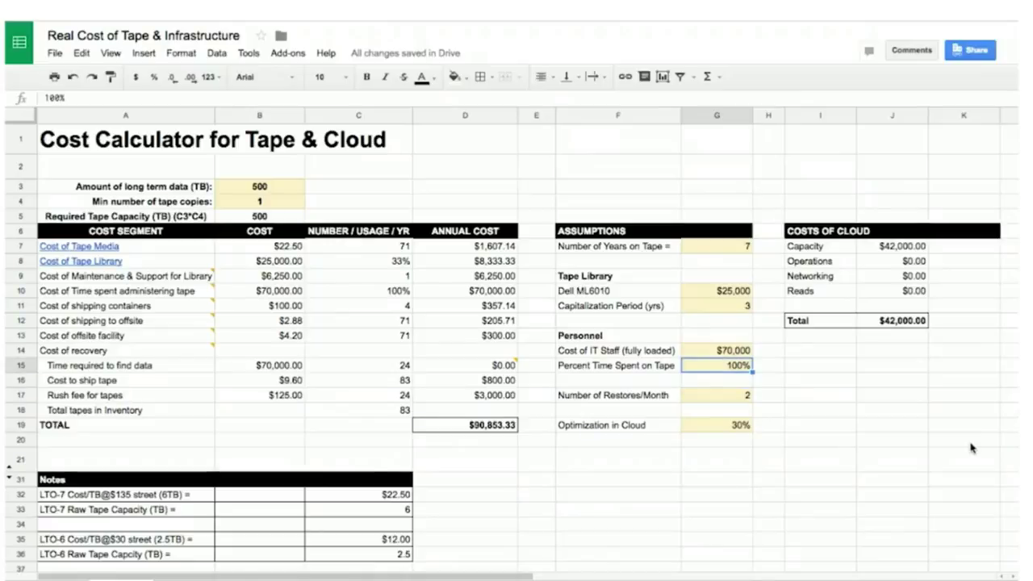
key("Left")
key("Left")
key("Left")
key("Left")
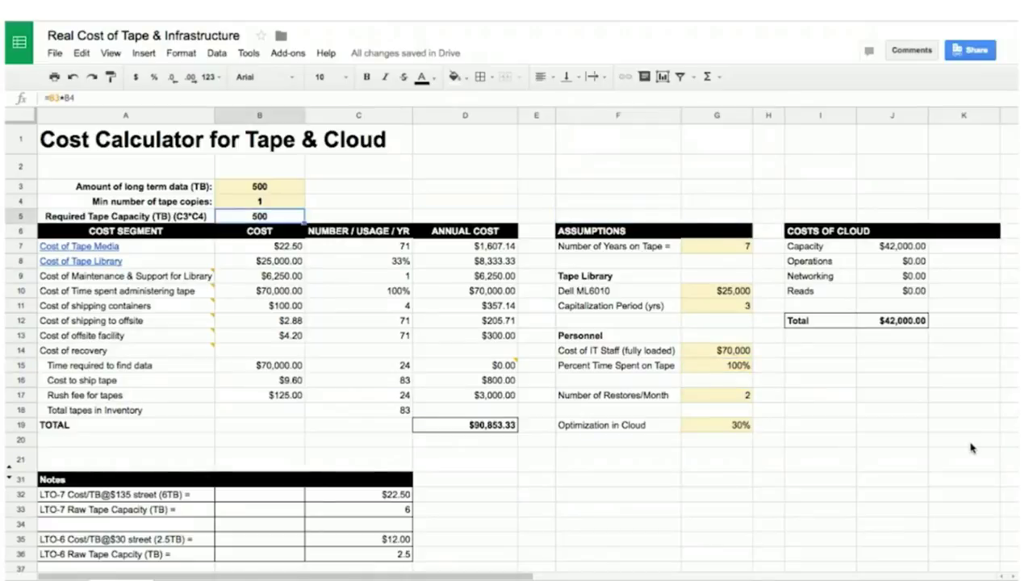
key("Left")
key("Up")
key("Up")
key("Right")
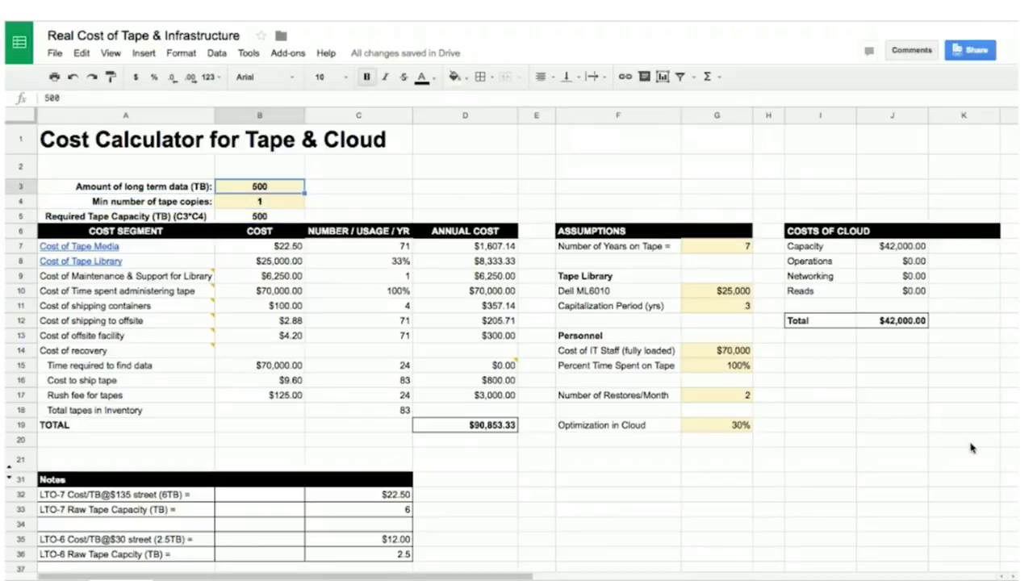
type("1000")
key("Return")
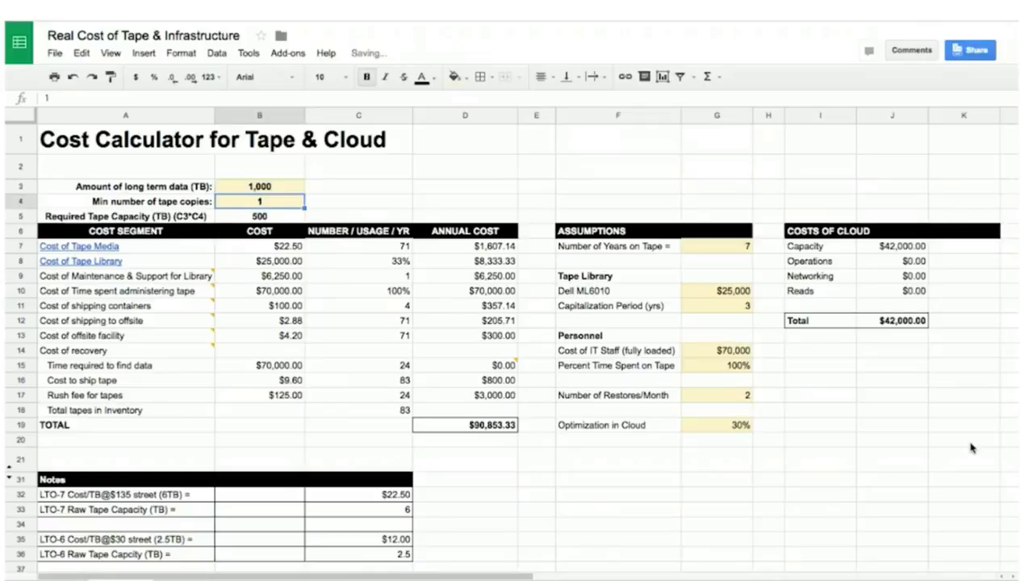
type("2")
key("Return")
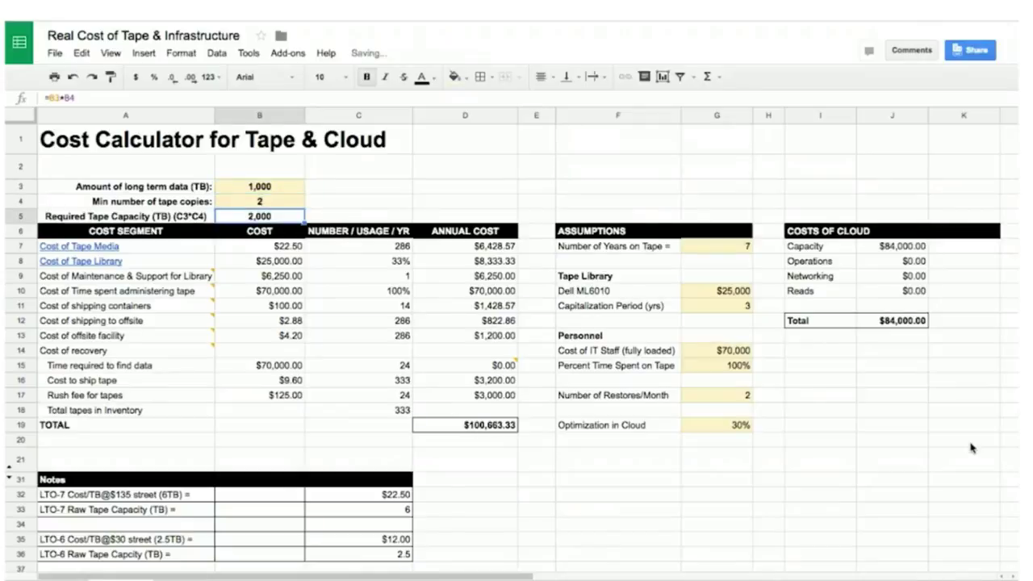
Set the Optimization in Cloud assumption in cell G19 to 70%
key("Down")
key("Right")
key("Right")
key("Right")
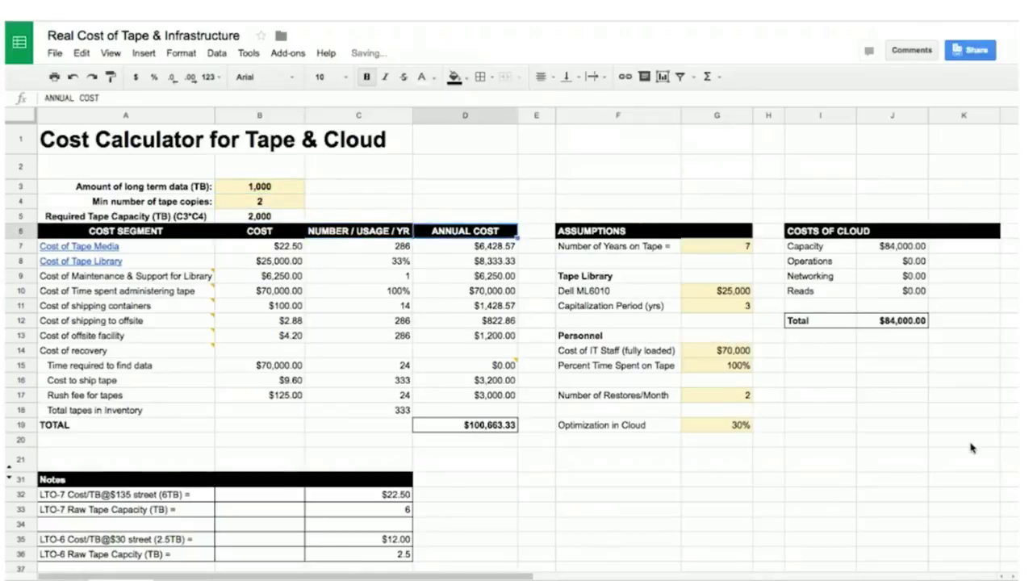
key("Down")
key("Down")
key("Down")
key("Down")
key("Down")
key("Down")
key("Down")
key("Down")
key("Down")
key("Down")
key("Down")
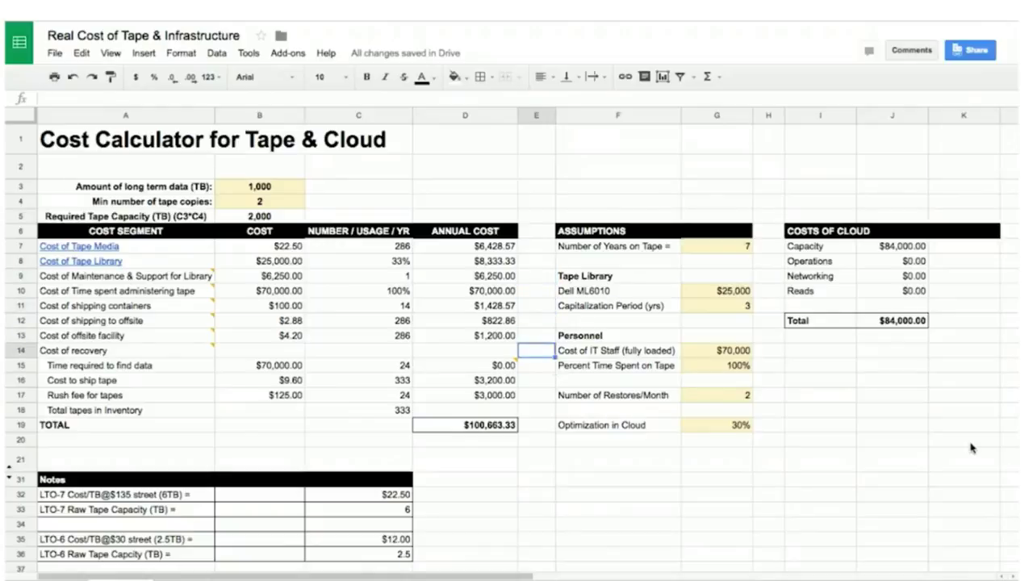
key("Right")
key("Right")
key("Down")
key("Left")
key("Down")
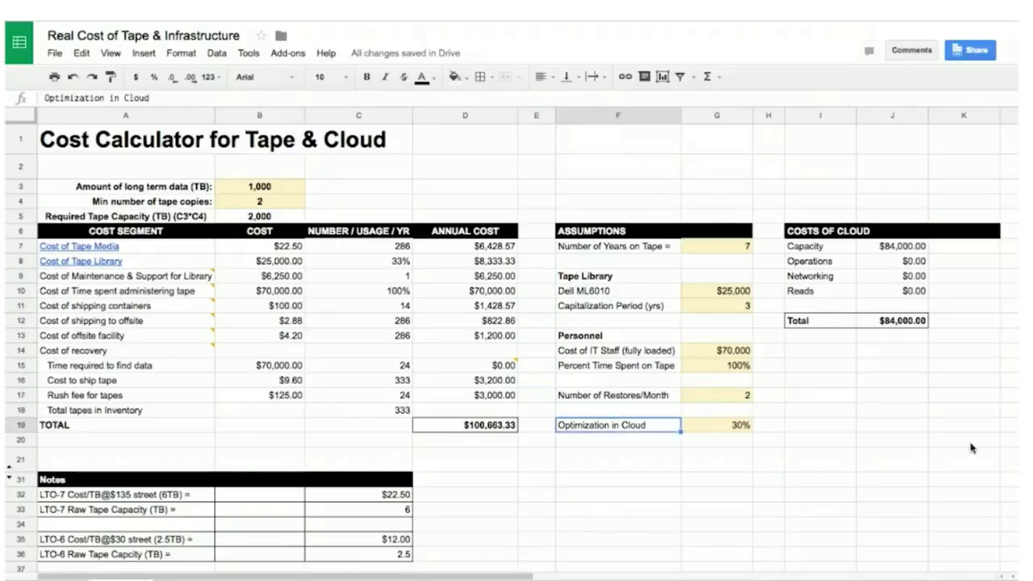
key("Right")
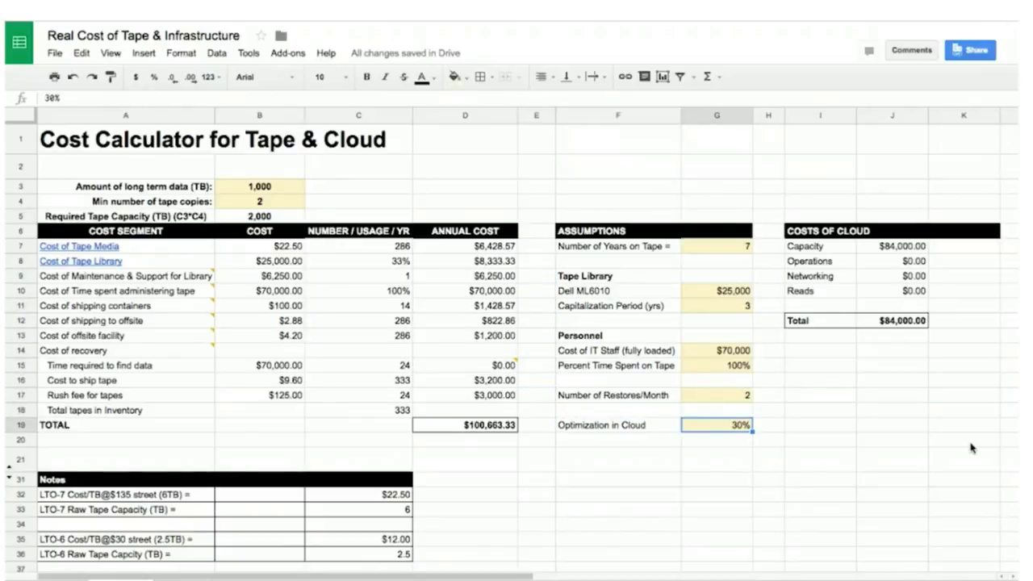
type("70")
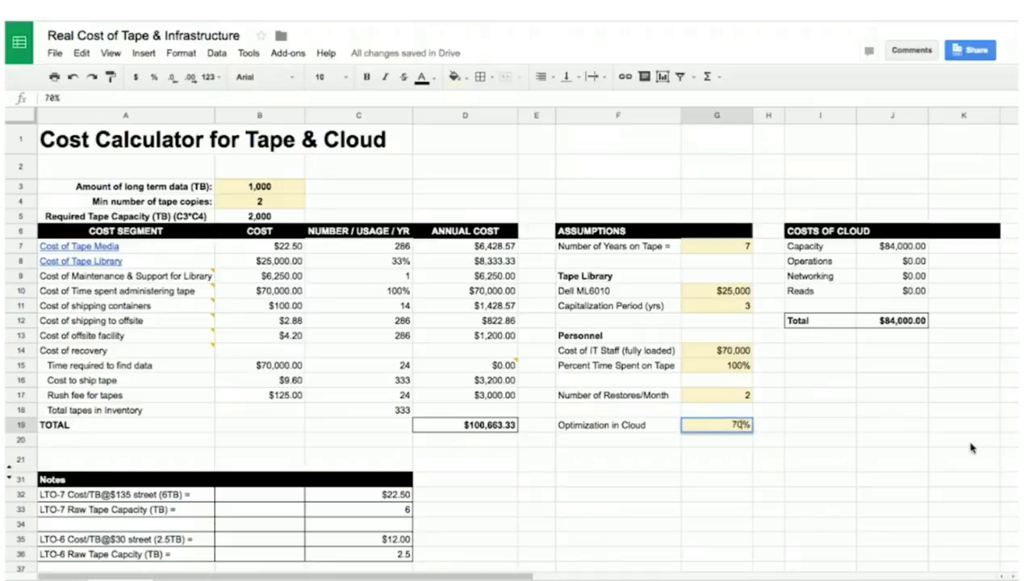
key("Return")
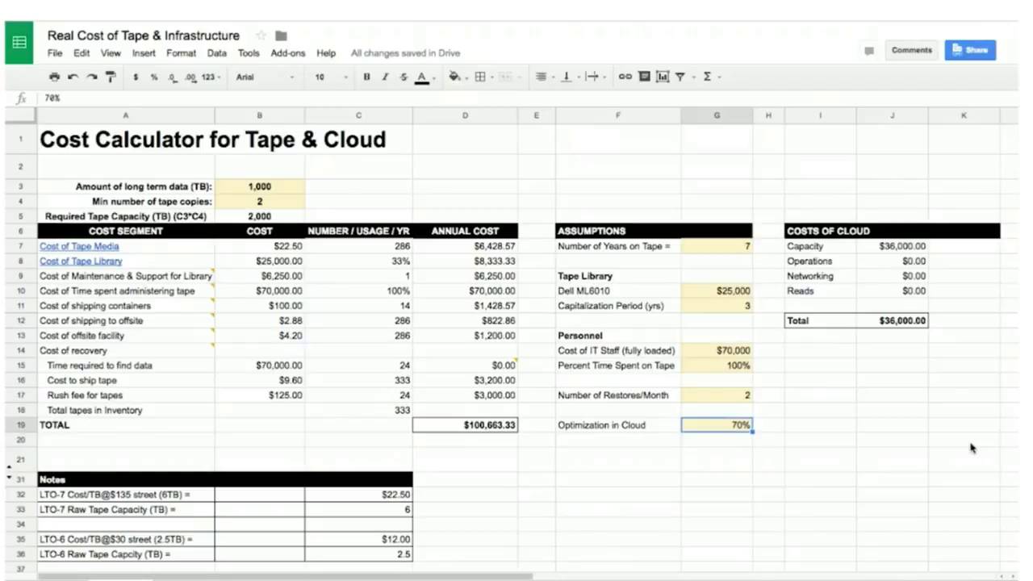
Set the Optimization in Cloud assumption in cell G19 to 10%
type("10")
key("Return")
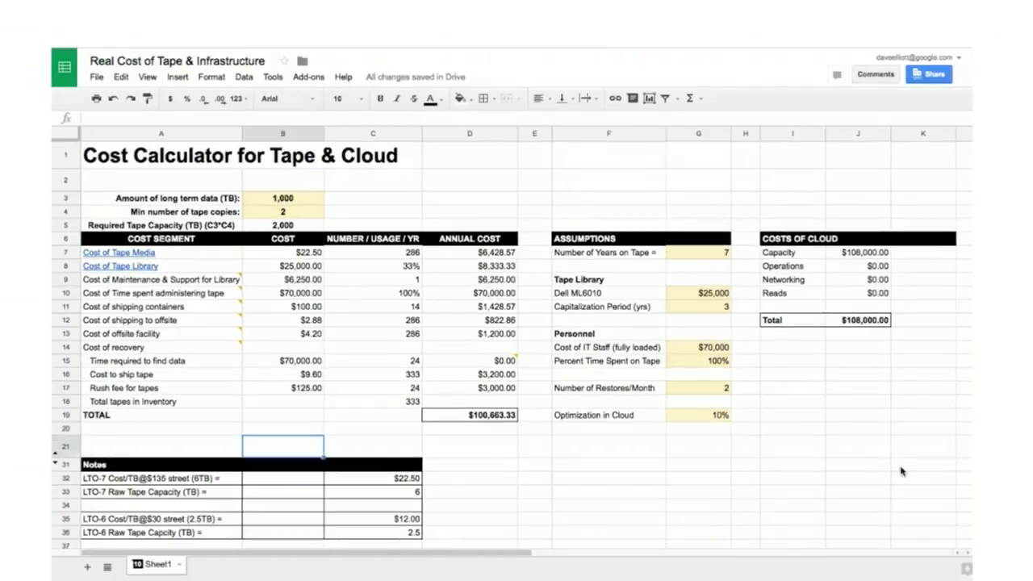
key("Down")
key("Down")
key("Down")
key("Left")
key("Left")
key("Left")
key("Left")
key("Left")
key("Left")
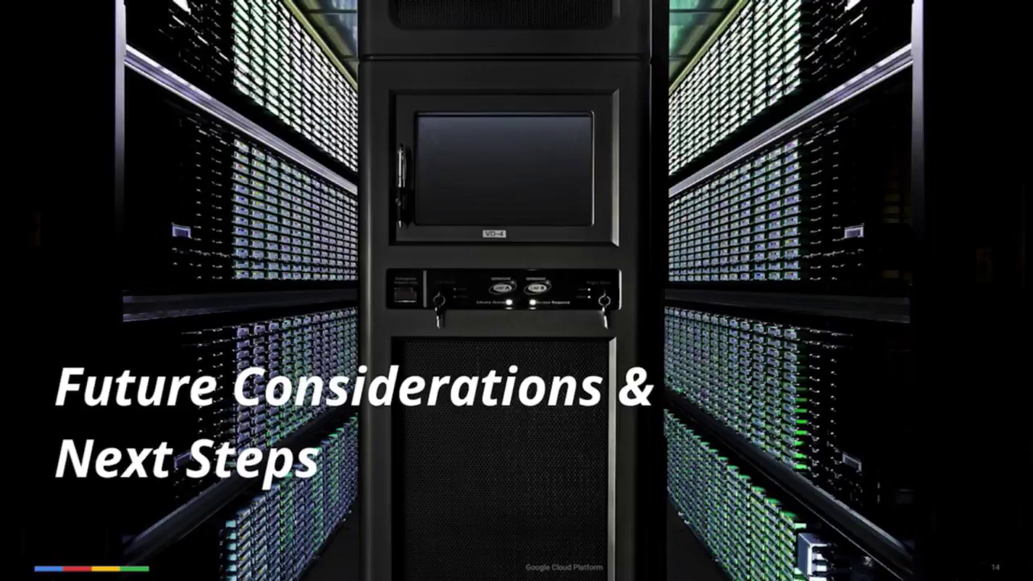
key("Right")
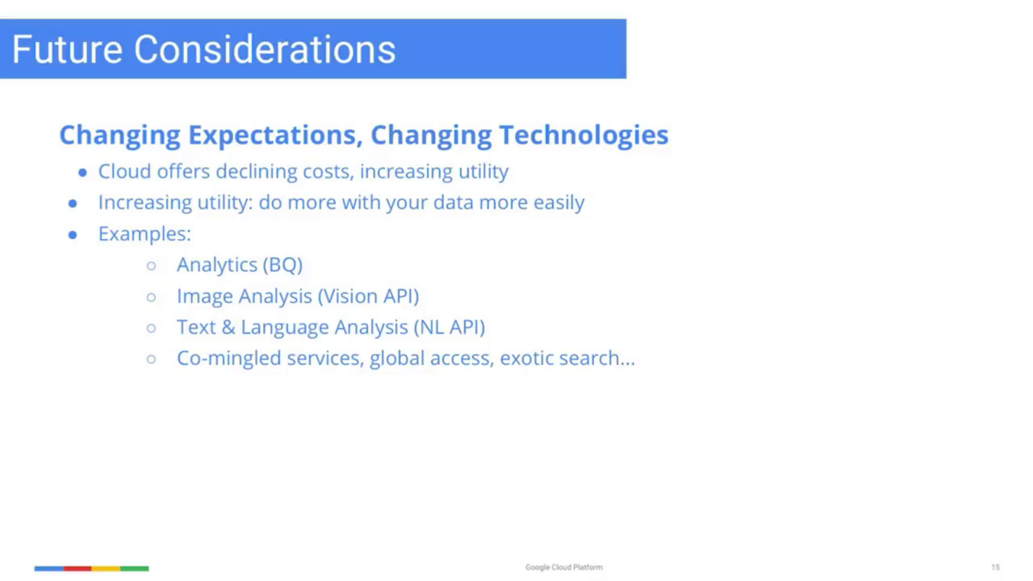